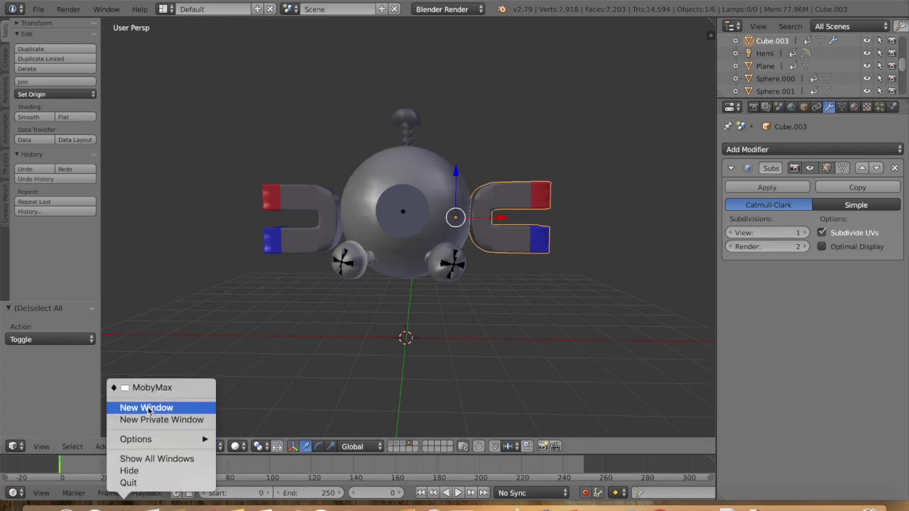
Step: Switch to the web browser, search images for "magneton", open the blue three-sphere render and place the browser beside Blender
type("magneton")
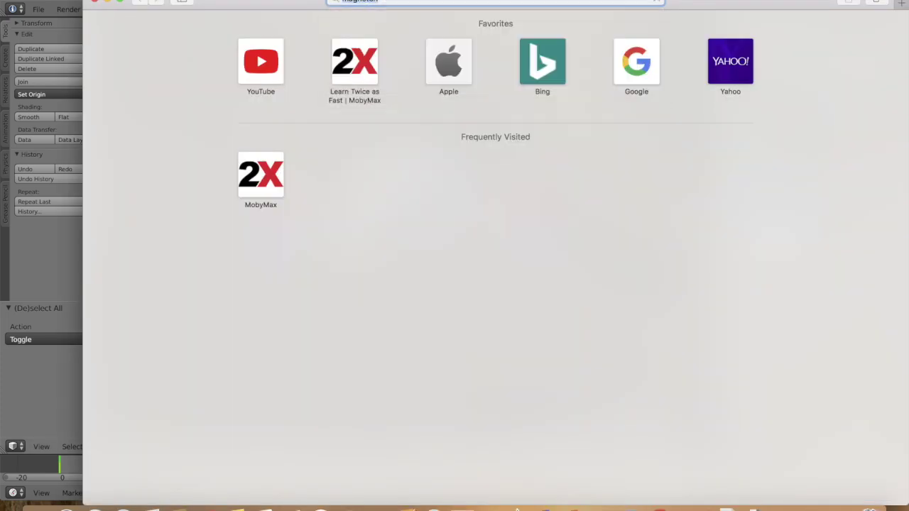
key("Return")
left_click(229, 72)
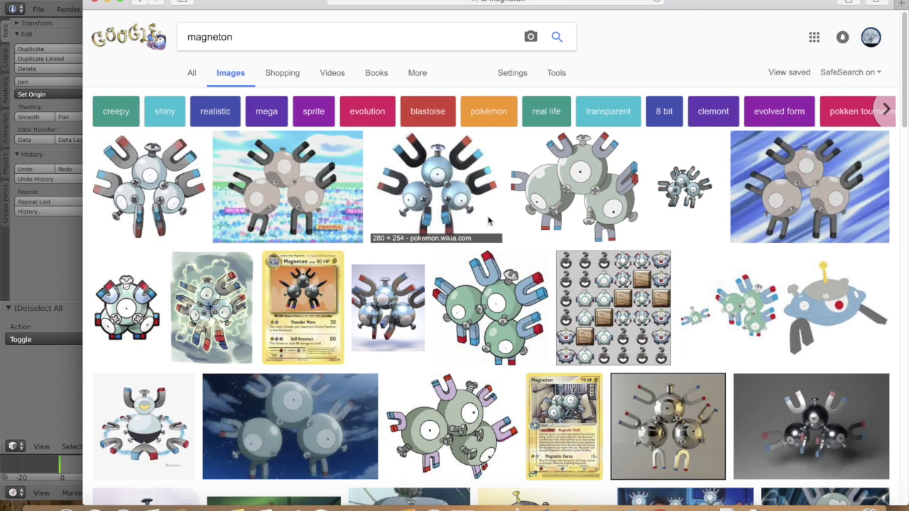
left_click(488, 221)
left_click_drag(84, 354, 597, 353)
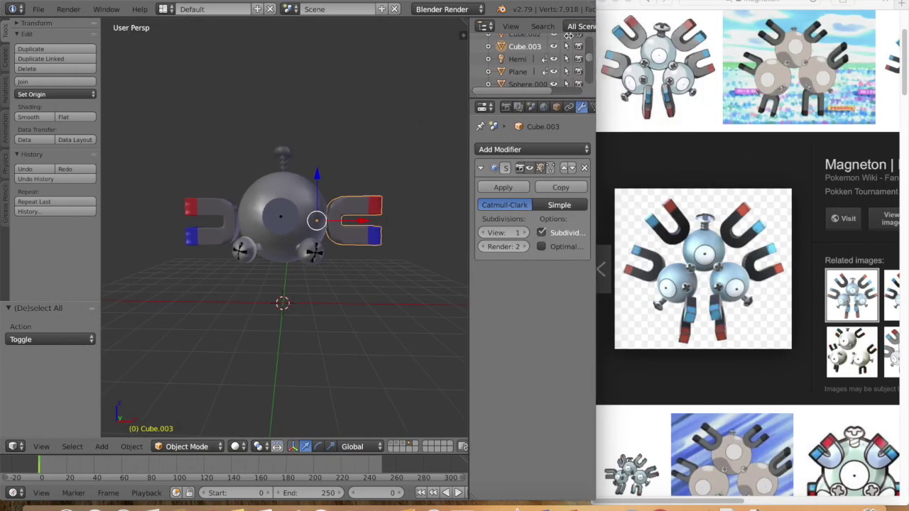
left_click_drag(587, 35, 586, 28)
Step: Scale the central body sphere down to about 0.68 and raise it 0.705 along Z
right_click(307, 219)
key("s")
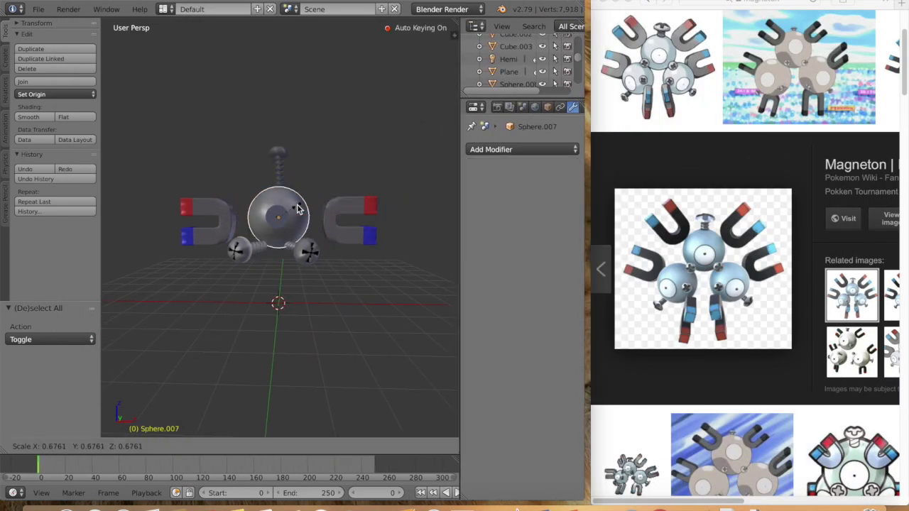
left_click(298, 211)
Step: Scale both side magnets down together to about 0.76 of their size
right_click(331, 213)
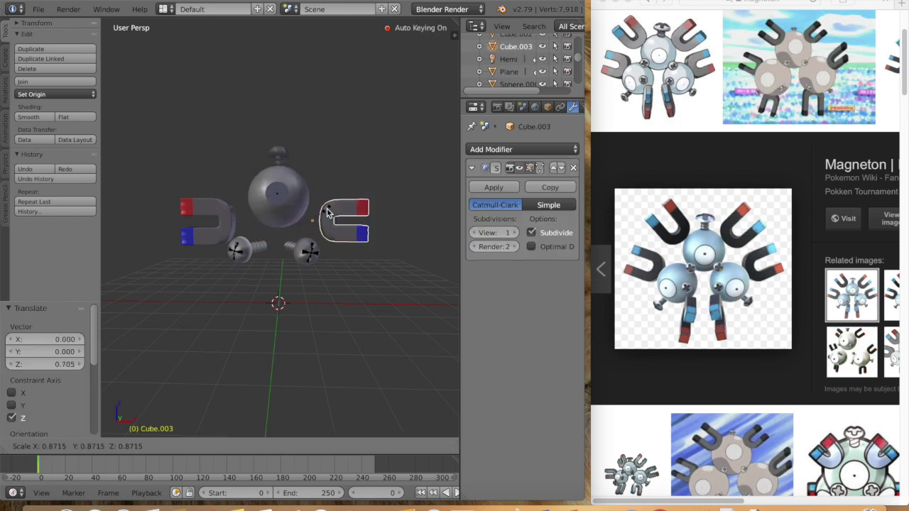
right_click(207, 220, "shift")
key("s")
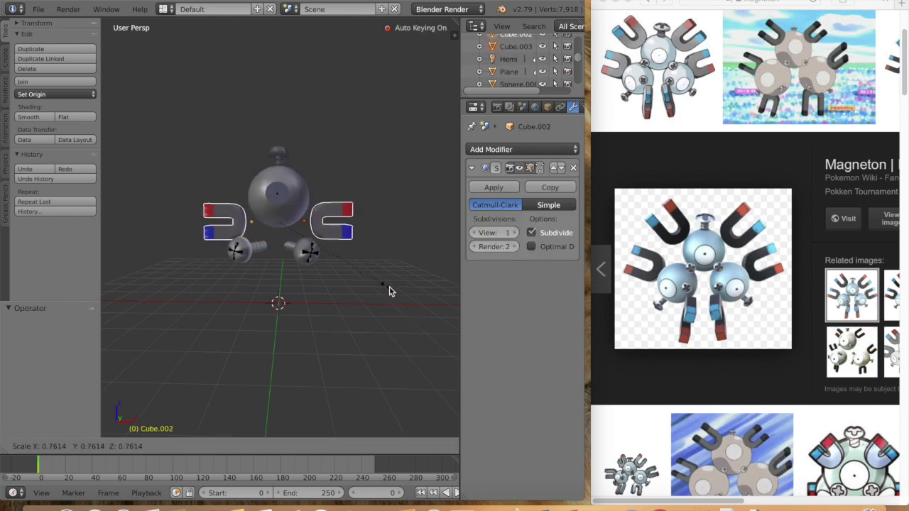
left_click(391, 292)
Step: Raise both magnets beside the upper body and reposition each one horizontally at its side of the sphere
left_click_drag(278, 175, 285, 137)
key("a")
right_click(325, 183)
left_click_drag(334, 181, 300, 182)
right_click(239, 181)
middle_click_drag(324, 270, 426, 280)
left_click_drag(241, 184, 221, 185)
middle_click_drag(341, 221, 192, 219)
right_click(287, 189)
left_click_drag(320, 180, 336, 182)
Step: Rotate the two magnets one at a time about Y so they point diagonally up and outward
scroll(351, 211, "left", 5)
key("r")
key("x")
key("y")
left_click(364, 171)
right_click(234, 183)
key("r")
key("y")
left_click(233, 163)
left_click(295, 180)
Step: Nudge both tilted magnets horizontally and vertically to attach them symmetrically to the upper sides of the body
left_click_drag(310, 180, 299, 183)
left_click_drag(258, 148, 258, 158)
left_click_drag(299, 193, 293, 193)
left_click_drag(252, 158, 253, 151)
left_click_drag(292, 188, 299, 187)
scroll(318, 180, "right", 3)
right_click(319, 179)
left_click_drag(294, 142, 294, 151)
left_click_drag(341, 188, 348, 188)
Step: Raise the two front screws together 1.108 along Z and scale them to 0.503
scroll(334, 192, "left", 3)
right_click(302, 255)
right_click(247, 257, "shift")
left_click_drag(282, 219, 282, 182)
key("s")
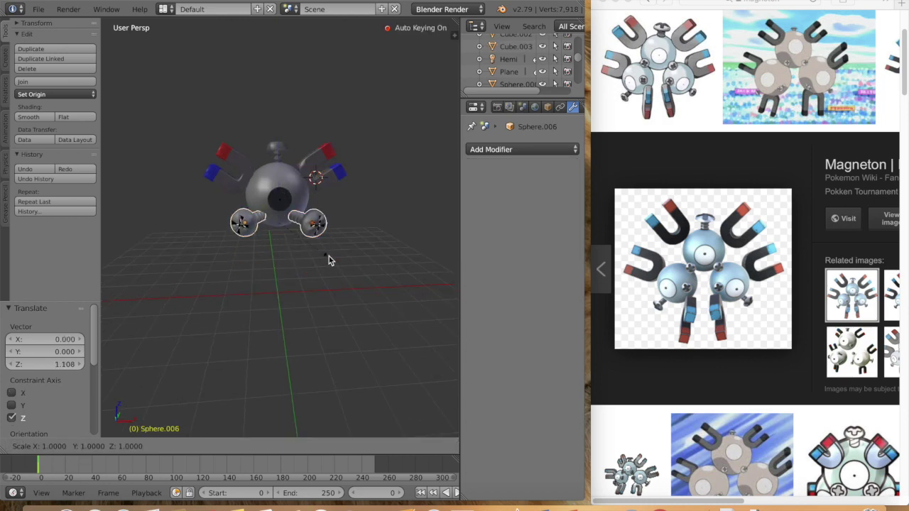
left_click(300, 247)
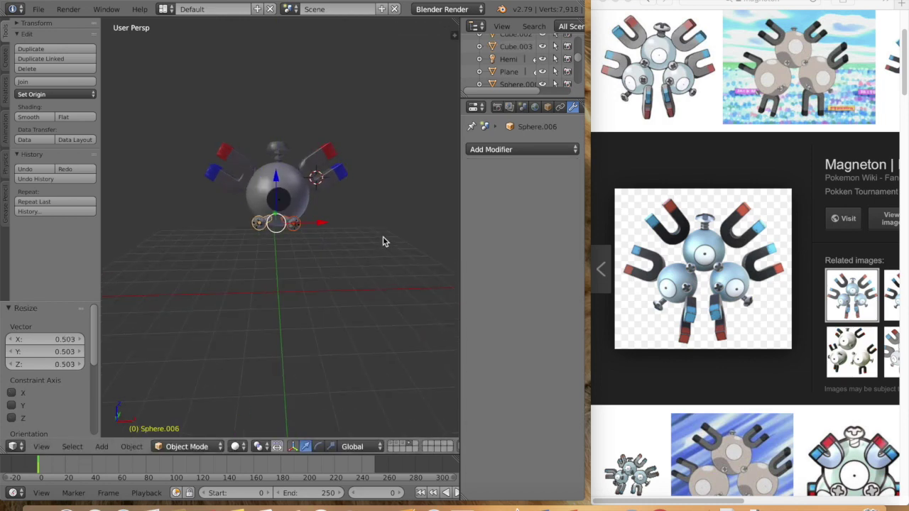
Step: Rotate the two front screws one at a time to face forward, turning the left one by 70°
middle_click_drag(383, 238, 303, 226)
key("a")
right_click(287, 224)
key("r")
key("z")
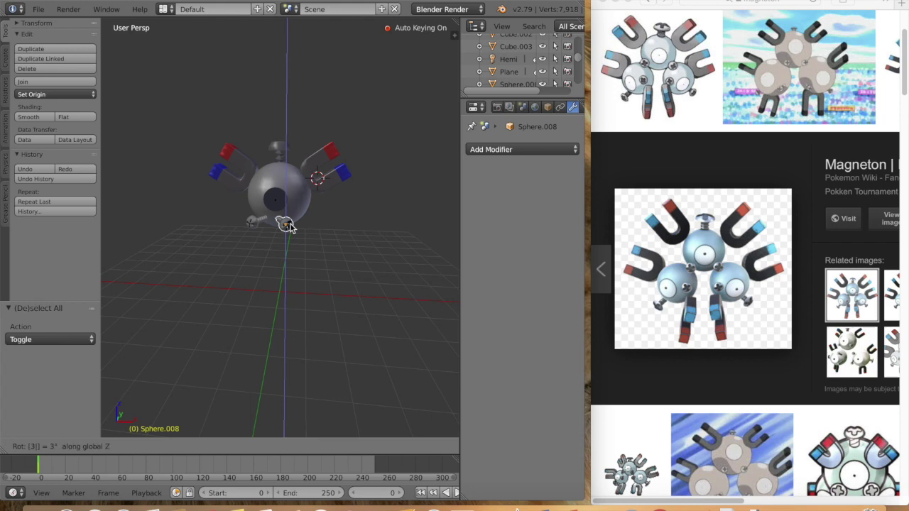
key("Return")
right_click(253, 222)
key("r")
type("70")
key("Return")
Step: Move each front screw onto the lower front surface of the body sphere, below the eye
middle_click_drag(279, 220, 345, 221)
left_click_drag(265, 213, 240, 215)
middle_click_drag(384, 221, 307, 221)
right_click(243, 216)
left_click_drag(277, 215, 302, 217)
middle_click_drag(319, 230, 398, 226)
left_click_drag(328, 217, 341, 220)
key("a")
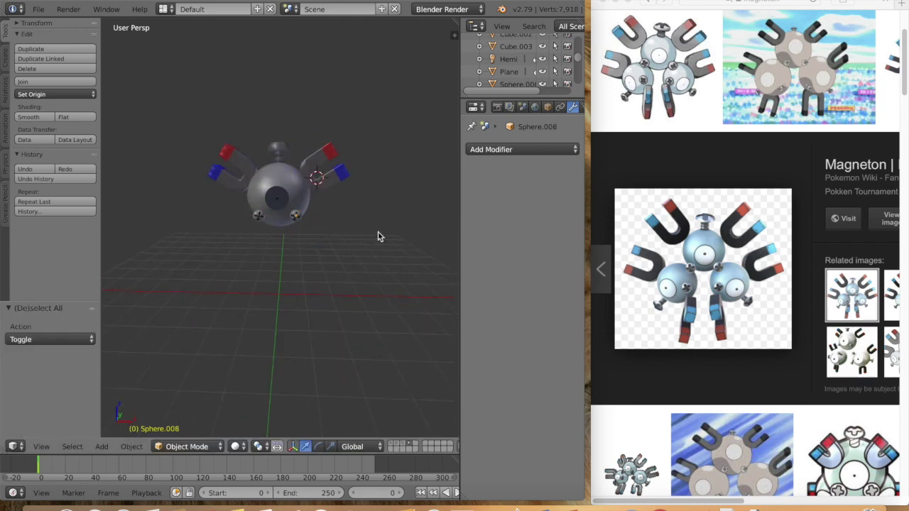
Step: Duplicate the whole model, move the copy 3.361 along X and rotate it 120° about Y
key("shift+d")
left_click(327, 213)
left_click_drag(324, 191, 430, 196)
type("ry120")
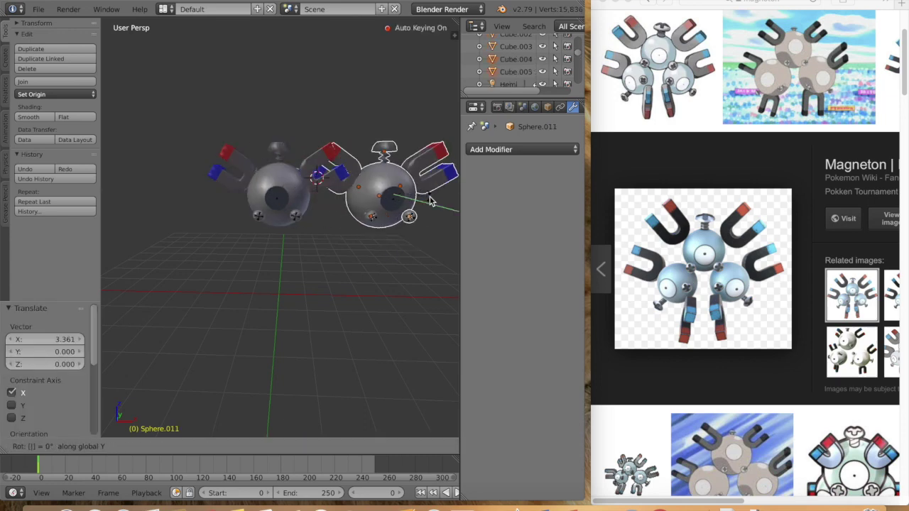
key("Return")
Step: Lower the copy below the original body and move it -2.135 along X
key("g")
key("z")
left_click(398, 202)
key("g")
key("x")
left_click(363, 246)
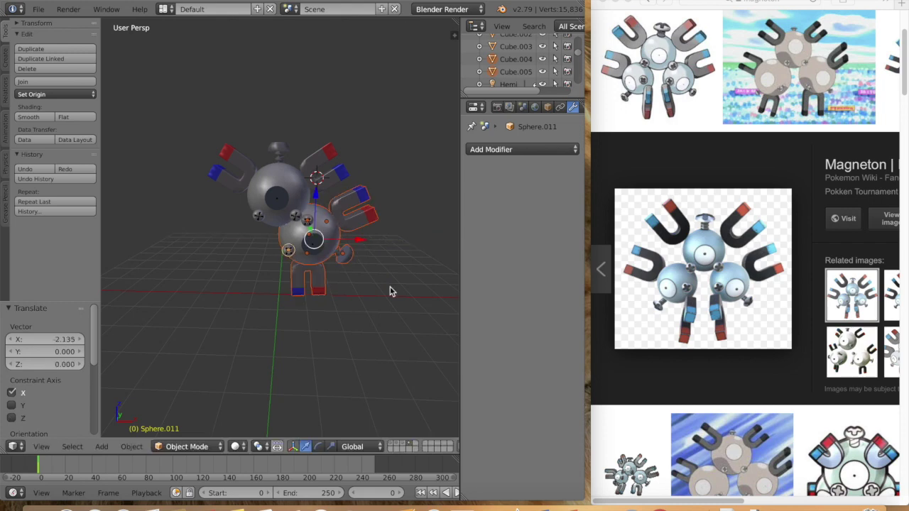
Step: Shift the copy slightly right along X and -0.104 along Z to sit against the original's lower right
middle_click_drag(363, 245, 351, 237)
left_click(351, 237)
key("g")
key("x")
left_click(379, 250)
key("g")
key("z")
left_click(400, 294)
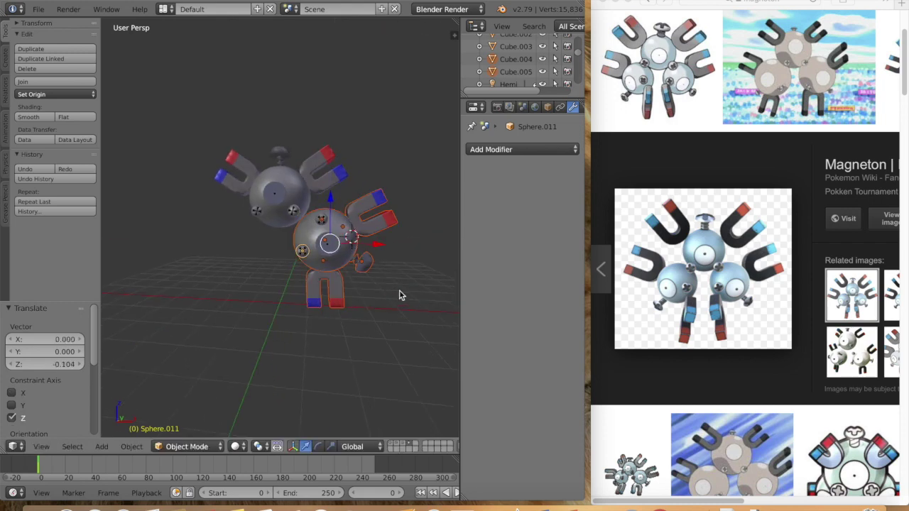
Step: Try rotating the copy's lower magnet 90° about Y, and undo the rotation
scroll(400, 294, "down", 3)
scroll(400, 294, "up", 1)
right_click(347, 295)
key("r")
key("y")
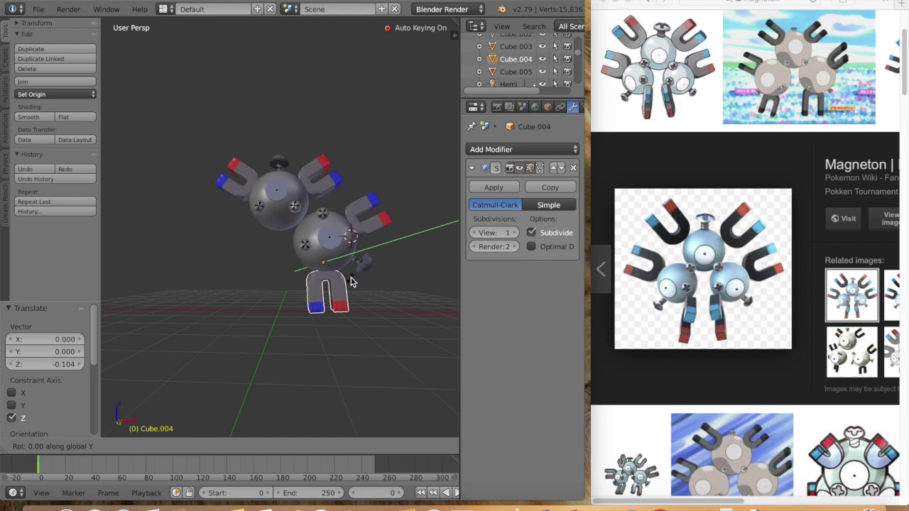
type("90")
key("Return")
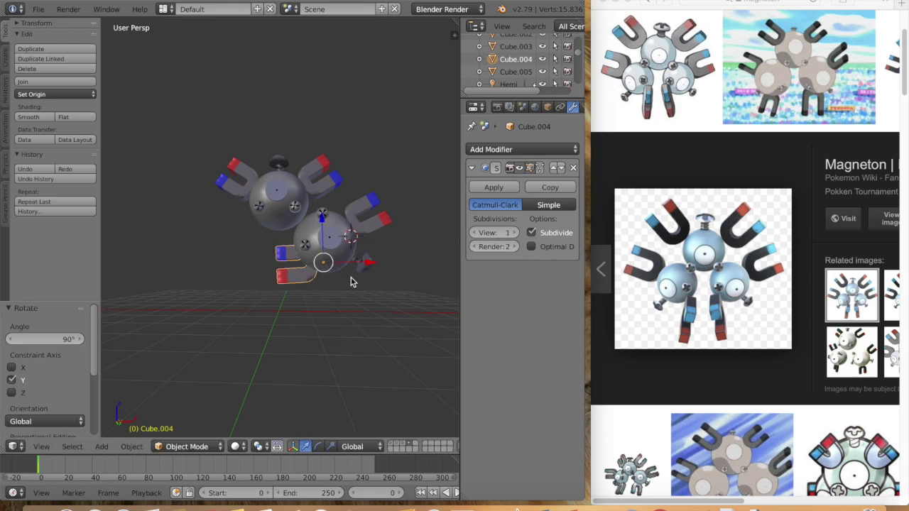
key("ctrl+z")
Step: Rotate the copy's lower magnet -90° about X and 90° about Y so its poles face forward
type("rx")
type("-{|}] = 0° along global X")
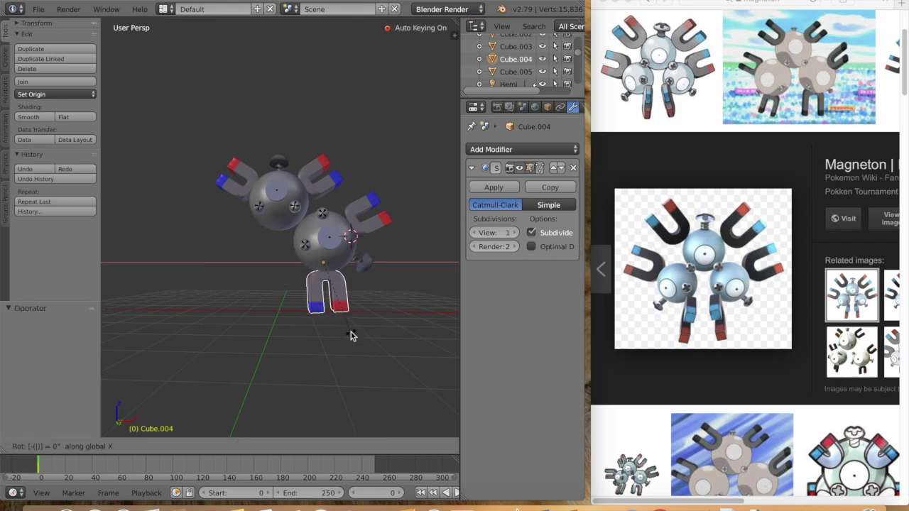
type("90")
key("Return")
type("90")
key("Return")
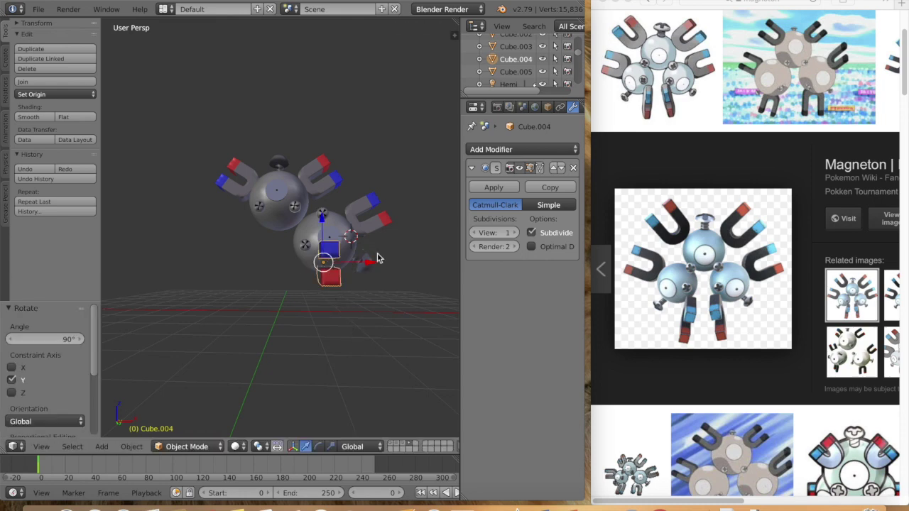
Step: Shift the copy's lower magnet to the left and move it -0.394 along Z
left_click_drag(378, 258, 355, 265)
scroll(355, 265, "right", 2)
left_click_drag(312, 220, 312, 236)
left_click(313, 237)
Step: Tilt the copy's lower magnet and slide it against the underside of its body sphere
key("r")
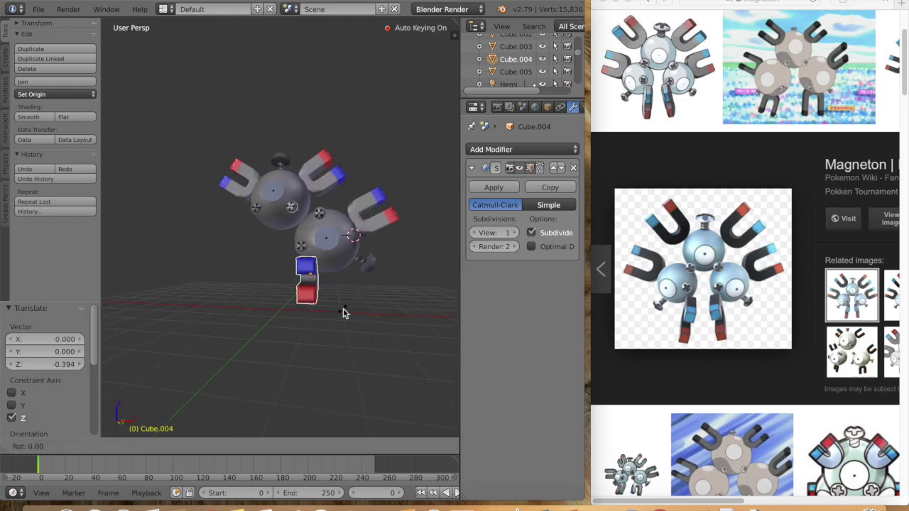
left_click(343, 313)
key("r")
key("x")
key("y")
left_click(347, 304)
left_click_drag(353, 274, 341, 274)
scroll(390, 300, "left", 5)
scroll(282, 276, "left", 5)
mouse_move(222, 274)
left_mouse_down()
mouse_move(207, 274)
mouse_move(216, 281)
left_mouse_up()
scroll(260, 291, "left", 5)
Step: Select all parts of the lower right body, duplicate them and move the new copy -4.072 along X
middle_click_drag(260, 291, 298, 312)
right_click(341, 233, "shift")
right_click(357, 255, "shift")
right_click(296, 274, "shift")
right_click(303, 256, "shift")
right_click(323, 225, "shift")
right_click(363, 218, "shift")
key("shift+d")
left_click(362, 219)
key("g")
key("x")
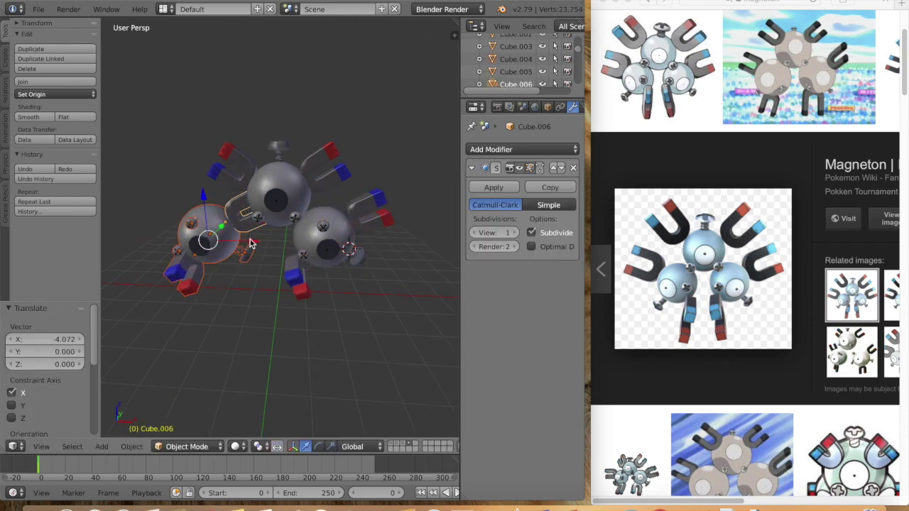
left_click(249, 243)
Step: Try rotating the new left copy by -90° and moving it 1.213 along X, and undo both changes
type("-18")
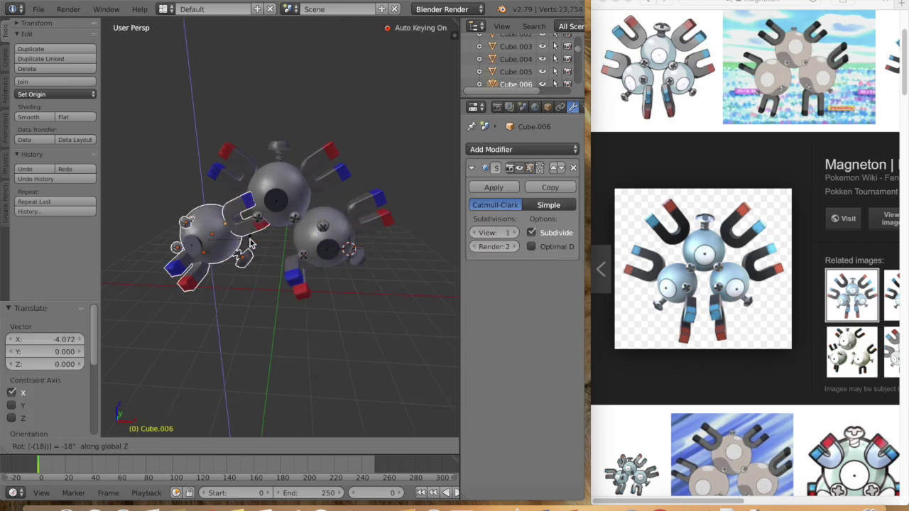
key("BackSpace")
key("BackSpace")
key("BackSpace")
type("-90")
key("Return")
scroll(280, 259, "up", 3)
left_click_drag(249, 243, 284, 244)
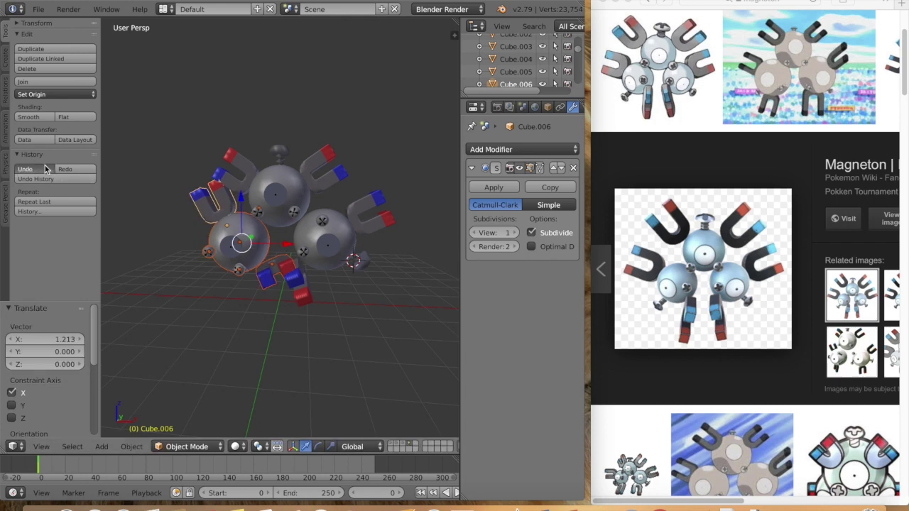
left_click(45, 168)
Step: Rotate the left copy 250° about Y and move it 0.651 along X
type("rx120")
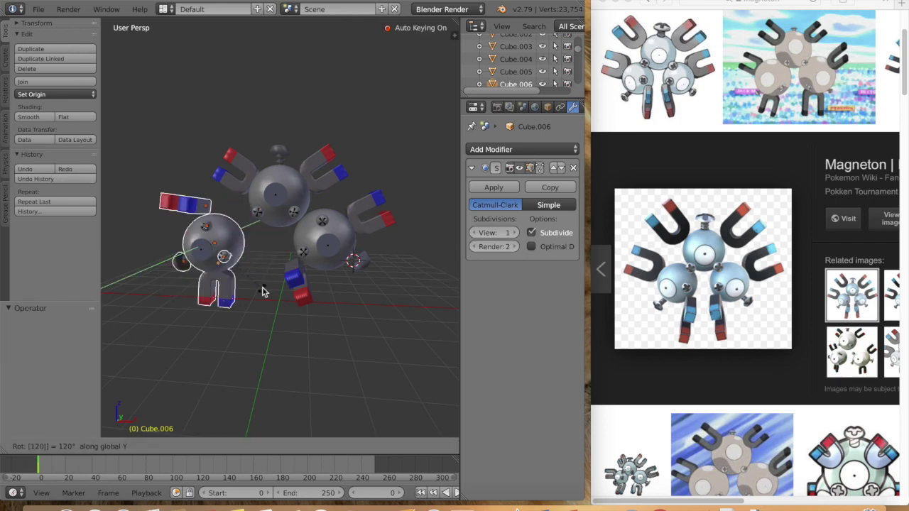
key("BackSpace")
key("BackSpace")
key("BackSpace")
type("270")
key("BackSpace")
key("BackSpace")
type("20")
type("50")
key("Return")
key("g")
key("x")
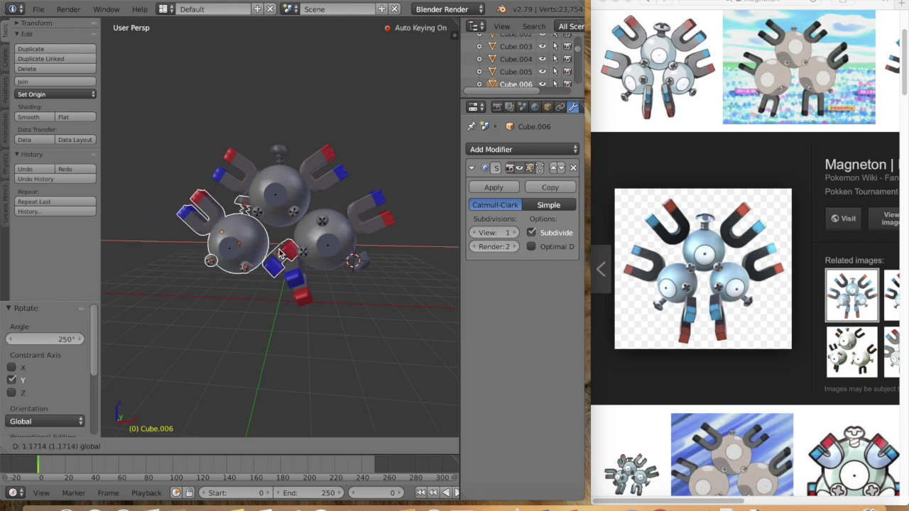
left_click(266, 254)
Step: Rotate the left copy another 180° and a final 45° about Y so its U-shaped magnet points down
key("r")
key("x")
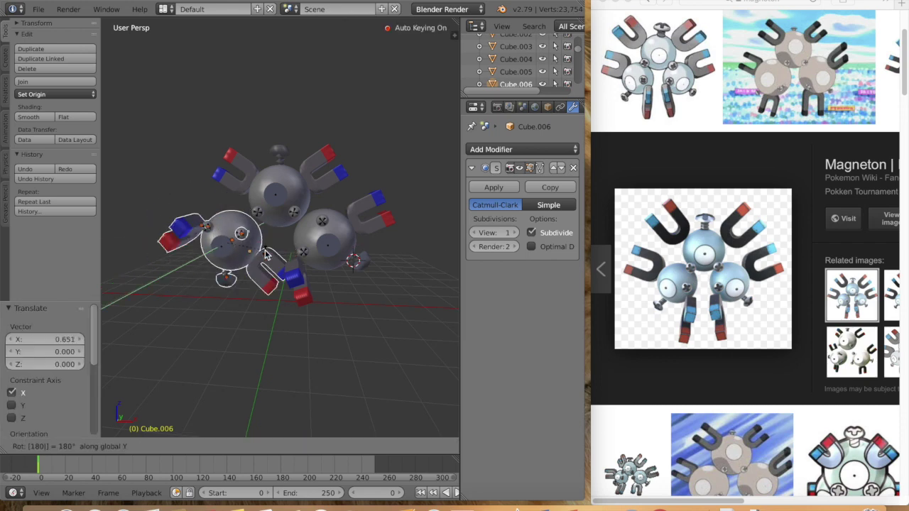
key("Return")
key("r")
key("x")
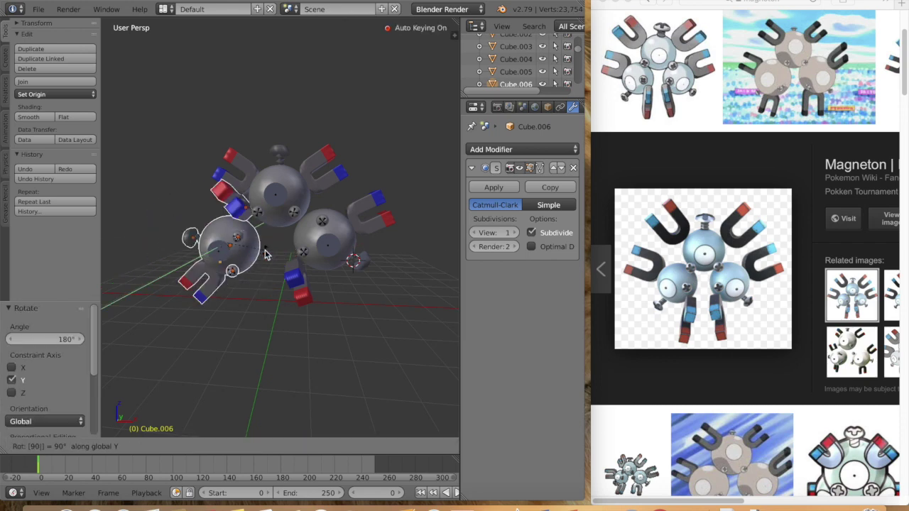
key("Return")
Step: Select the left body's sphere, magnets and screws and nudge them along X toward the other two bodies
scroll(252, 283, "right", 3)
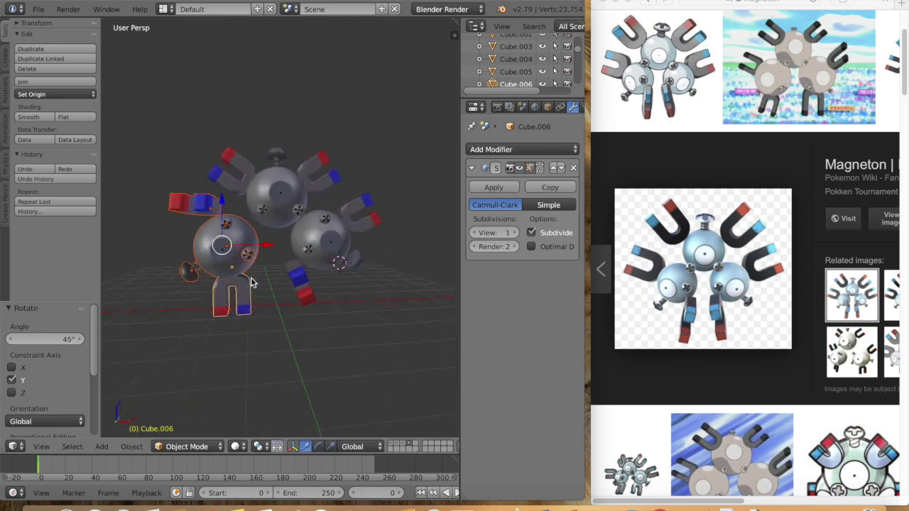
scroll(301, 304, "left", 5)
key("KP_4")
key("KP_4")
right_click(256, 247)
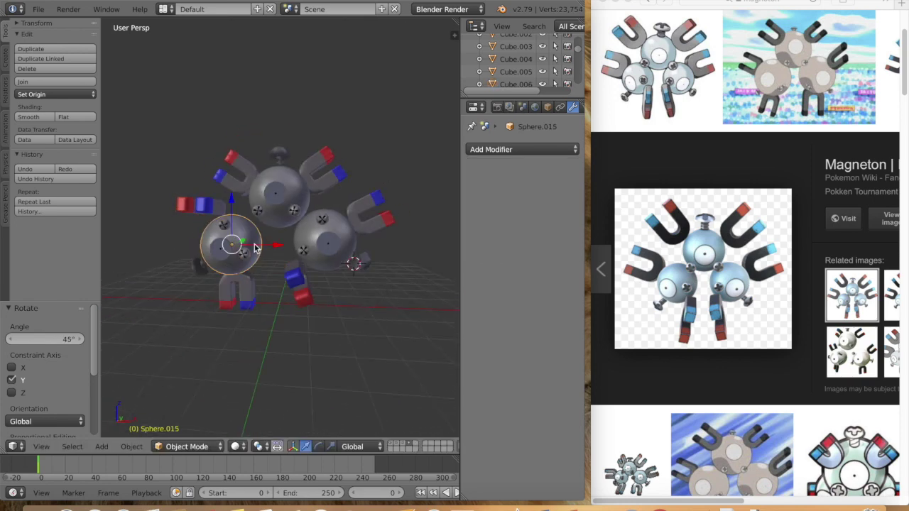
right_click(208, 206, "shift")
right_click(249, 296, "shift")
right_click(200, 267, "shift")
left_click(270, 238)
left_click_drag(272, 242, 285, 243)
Step: Select the left body's lower magnet and rotate it 90° about X and 90° about Y
key("a")
right_click(236, 289)
scroll(295, 325, "left", 5)
key("r")
key("x")
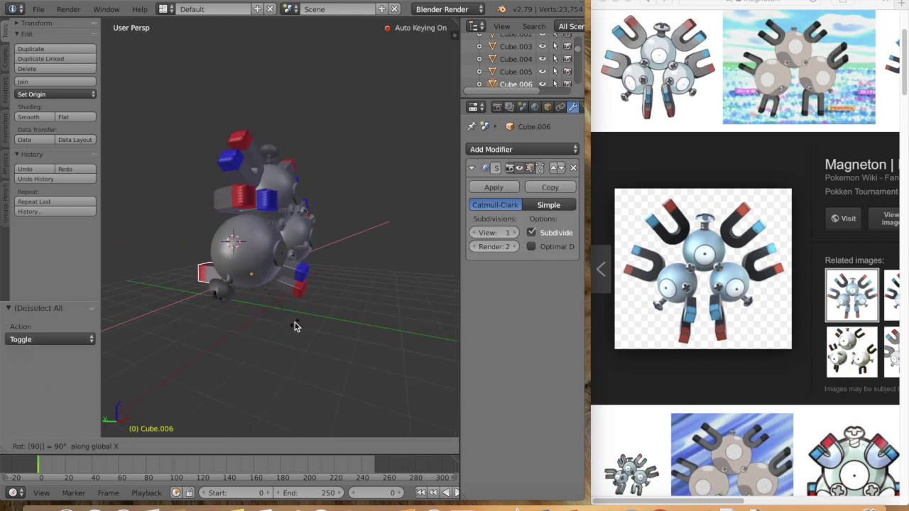
key("Return")
scroll(295, 326, "right", 5)
type("ry90")
key("Return")
Step: Adjust the lower left magnet's rotation and reposition it along Z and X, and 0.670 along Y, beneath its sphere
scroll(295, 326, "right", 3)
key("r")
left_click(298, 334)
key("g")
key("z")
left_click(305, 357)
key("g")
key("x")
left_click(320, 343)
scroll(320, 343, "left", 5)
key("g")
key("y")
key("Return")
Step: Tilt the lower left magnet about X, fine-tune its rotation, and deselect it
middle_click_drag(203, 297, 334, 290)
key("r")
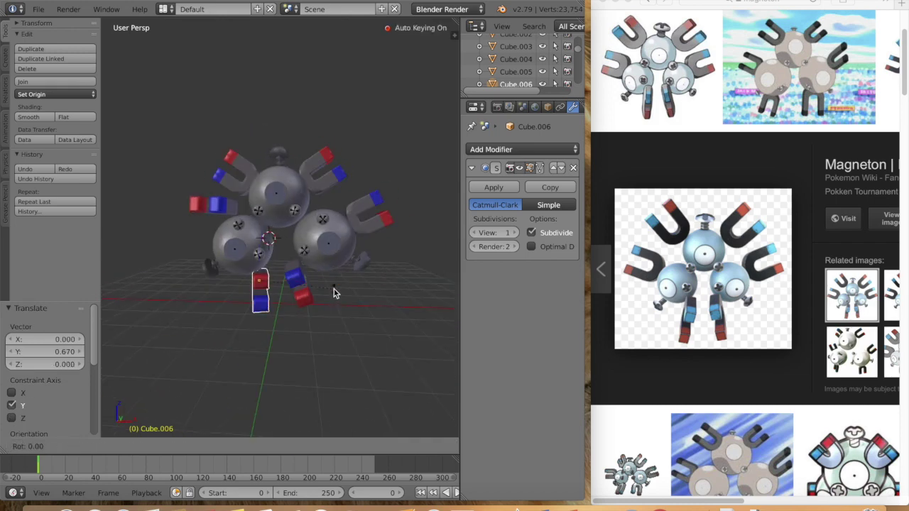
key("x")
key("Return")
key("r")
left_click(289, 288)
key("a")
mouse_move(290, 288)
middle_mouse_down()
mouse_move(325, 312)
mouse_move(304, 288)
middle_mouse_up()
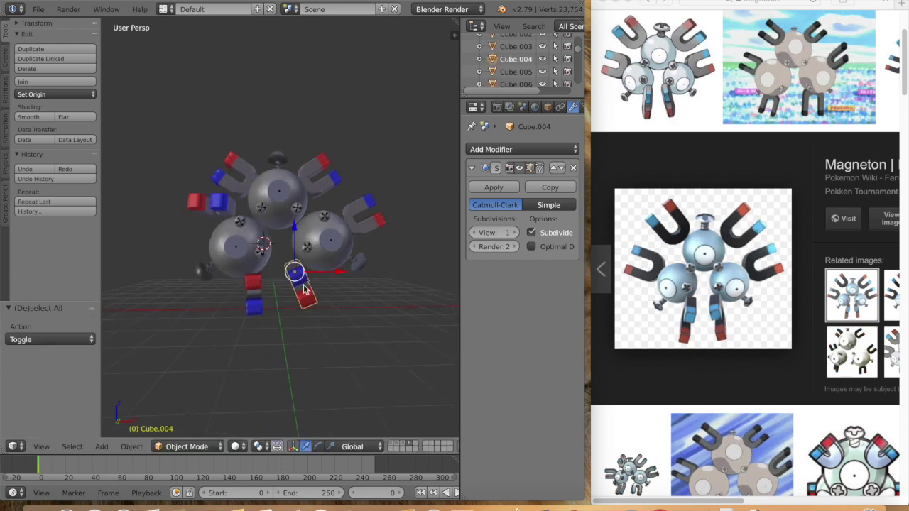
Step: Shift the right body's lower magnet along X and rotate it about Z, X and Y so it hangs straight down
right_click(316, 278)
key("g")
key("x")
left_click(334, 271)
key("r")
key("z")
left_click(340, 267)
key("r")
key("x")
left_click(336, 269)
key("r")
key("y")
left_click(322, 285)
Step: Nudge the lower right magnet into place beneath its sphere, finishing with 0.089 along X, and save the file
left_click(293, 233)
left_click_drag(294, 234, 295, 229)
middle_click_drag(376, 278, 337, 280)
left_click_drag(312, 278, 321, 281)
middle_click_drag(324, 283, 364, 289)
left_click_drag(304, 238, 303, 247)
middle_click_drag(307, 270, 412, 284)
middle_click_drag(280, 310, 279, 311)
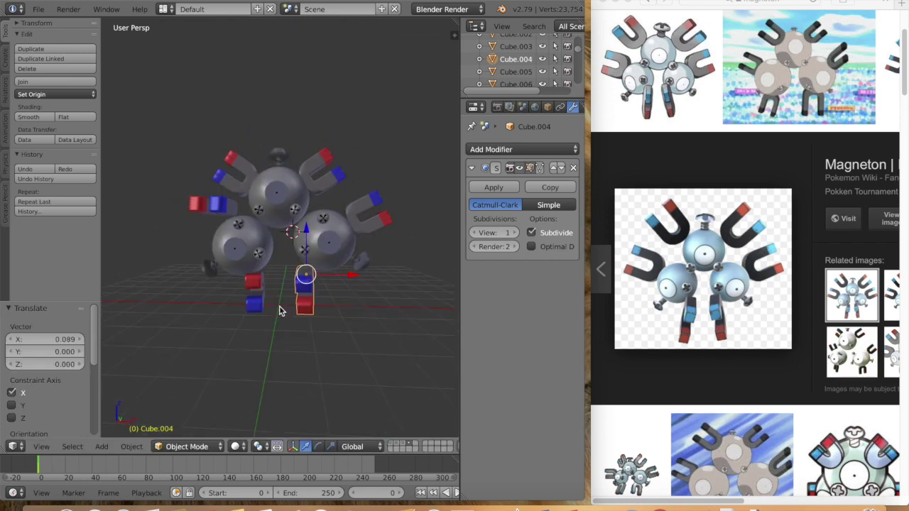
key("a")
left_click(38, 9)
left_click(61, 104)
Step: Add a new material to the right sphere with a light blue diffuse colour of RGB 0.387, 0.591, 0.800
right_click(299, 258)
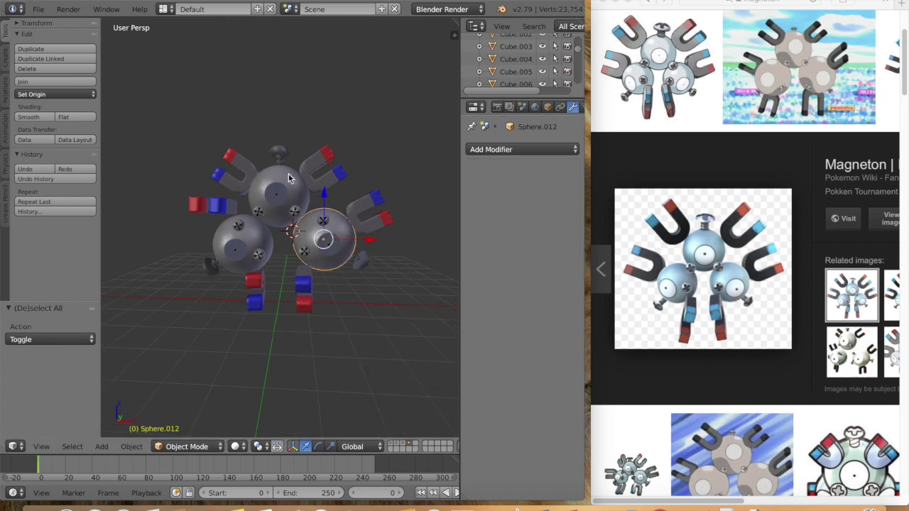
scroll(558, 107, "down", 3)
left_click(558, 107)
left_click(562, 150)
left_click(507, 219)
left_click(490, 371)
left_click(456, 230)
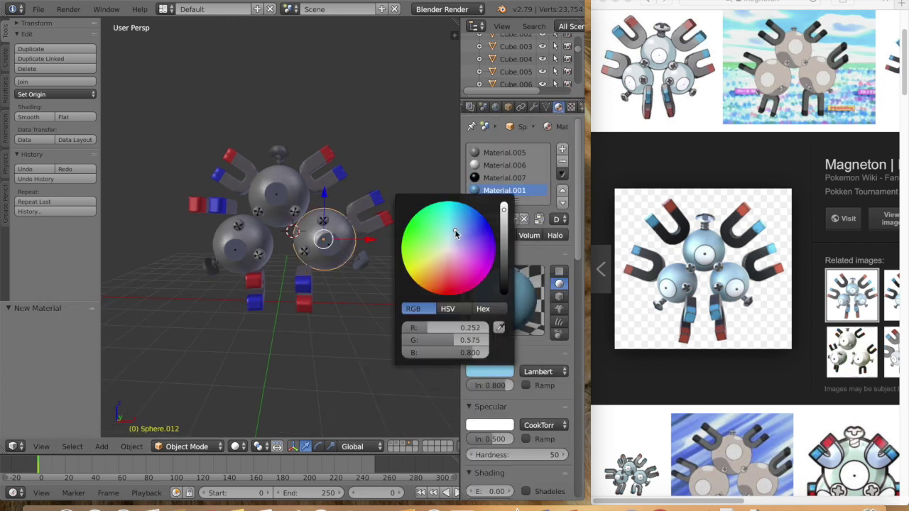
left_click_drag(457, 235, 460, 234)
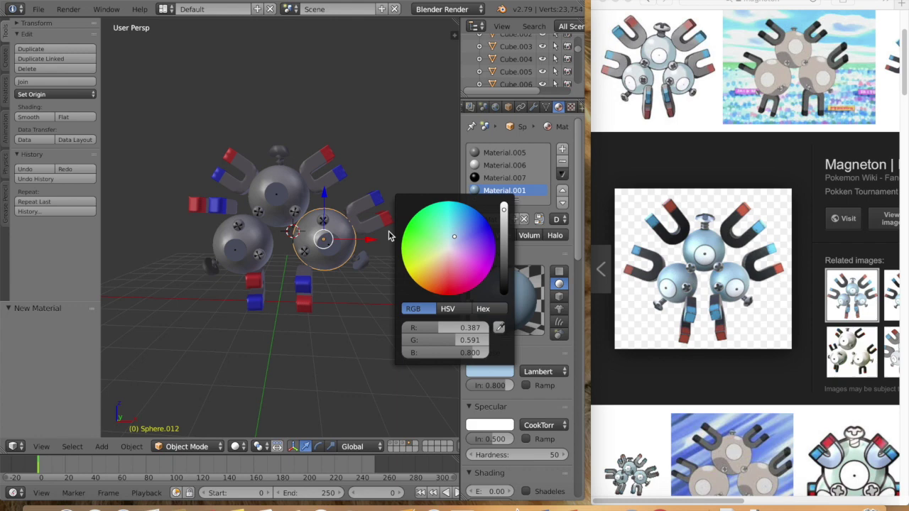
Step: Assign the light blue material to all faces of the right sphere
key("Tab")
key("a")
key("a")
key("Tab")
scroll(366, 267, "right", 5)
scroll(366, 267, "left", 4)
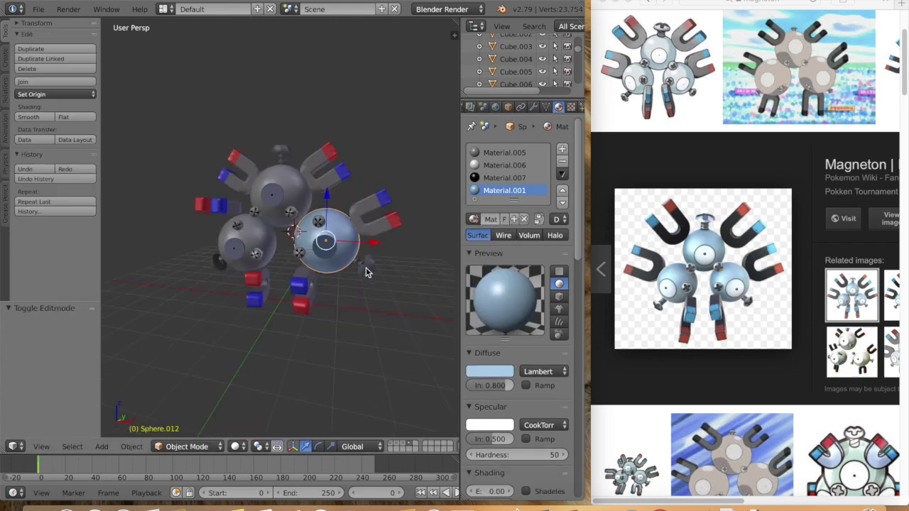
Step: In face select mode, assign the white Material.006 to the right sphere's eye and the black Material.007 to its pupil
key("Tab")
scroll(376, 182, "up", 4)
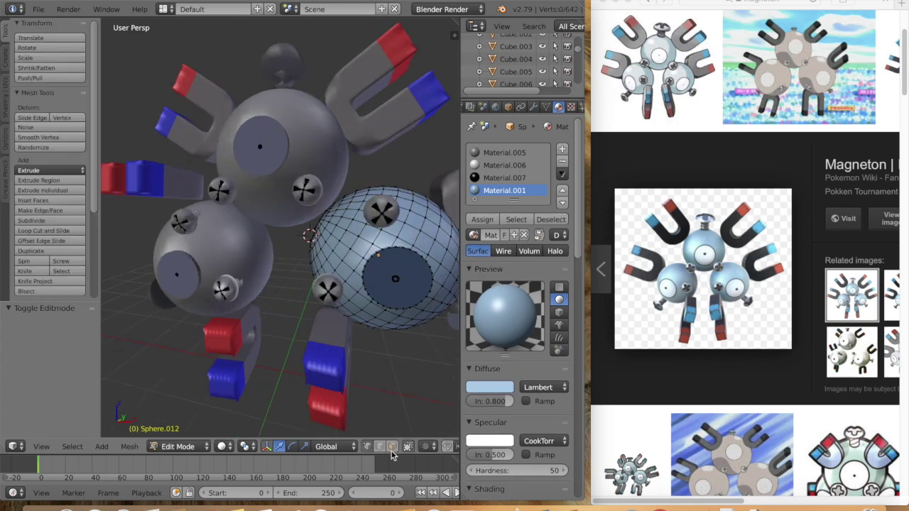
left_click(392, 447)
right_click(397, 279)
left_click(517, 165)
left_click(485, 219)
right_click(396, 278)
left_click(504, 178)
left_click(484, 219)
key("a")
key("a")
key("Tab")
scroll(395, 358, "down", 1)
left_click(37, 9)
left_click(519, 191)
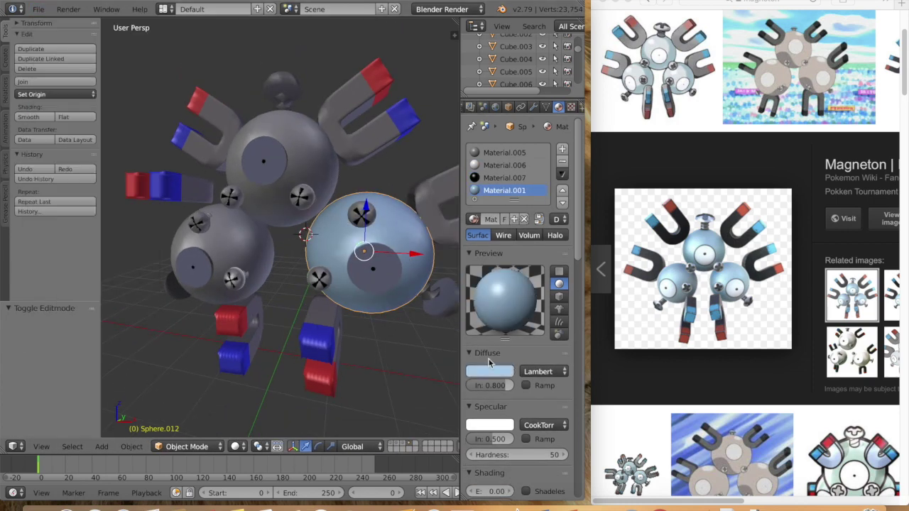
left_click(415, 378)
Step: Add a new material to the top sphere with the right sphere's light blue diffuse colour, setting red to 0.387
right_click(326, 160)
key("Tab")
left_click(505, 191)
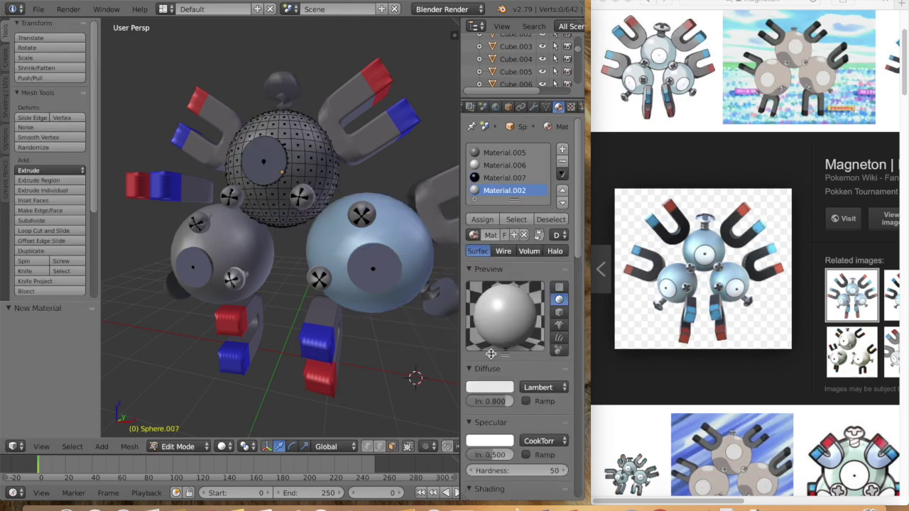
left_click(481, 387)
left_click(451, 347)
type("0.387")
key("Return")
left_click(447, 355)
type("0.541")
key("Return")
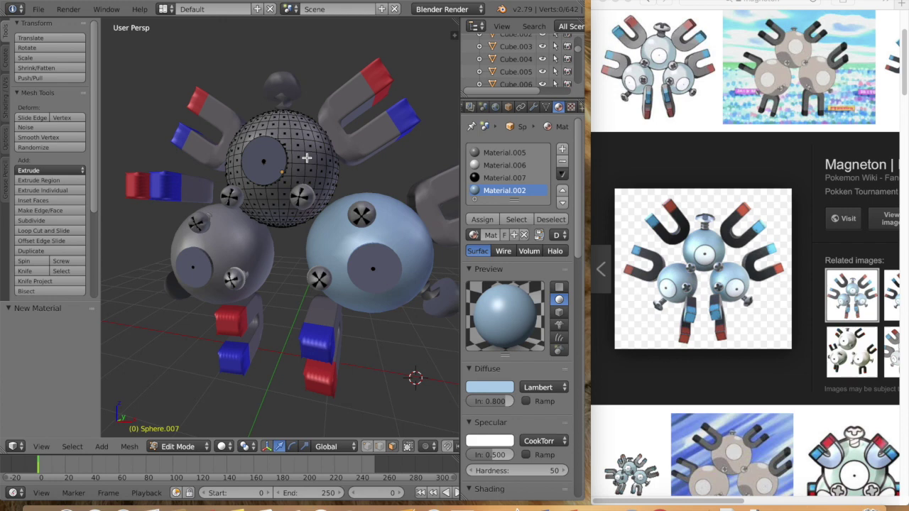
Step: Assign the light blue material to all top sphere faces except the eye and pupil
key("a")
right_click(270, 161, "shift")
right_click(263, 162, "shift")
left_click(483, 219)
left_click(497, 192)
left_click(483, 219)
key("a")
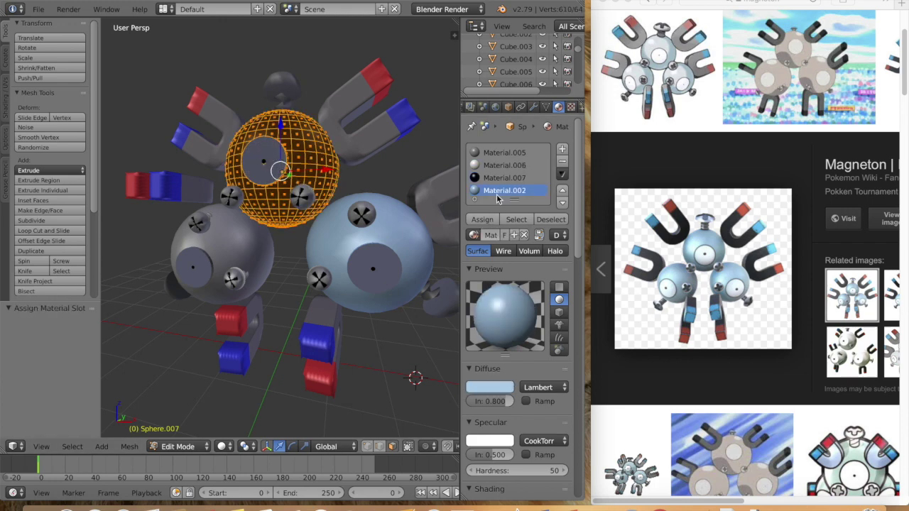
Step: Add a new material to the left sphere with the matching light blue diffuse colour, setting red to 0.387
key("Tab")
right_click(213, 256)
left_click(514, 218)
left_click(486, 372)
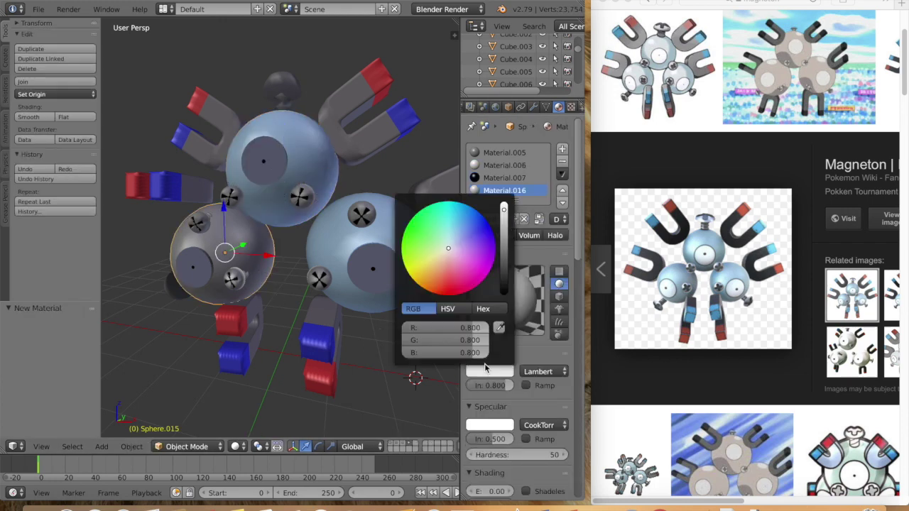
left_click(441, 331)
type("0.387")
key("Return")
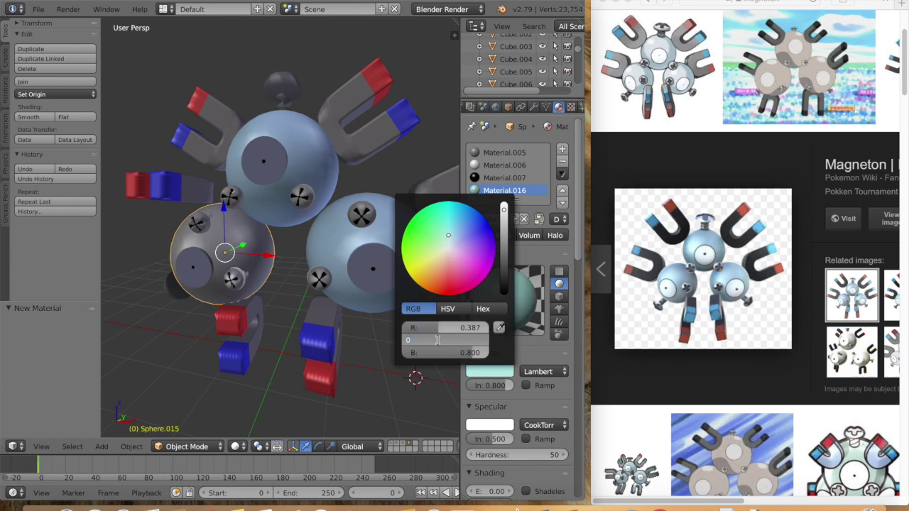
key("Return")
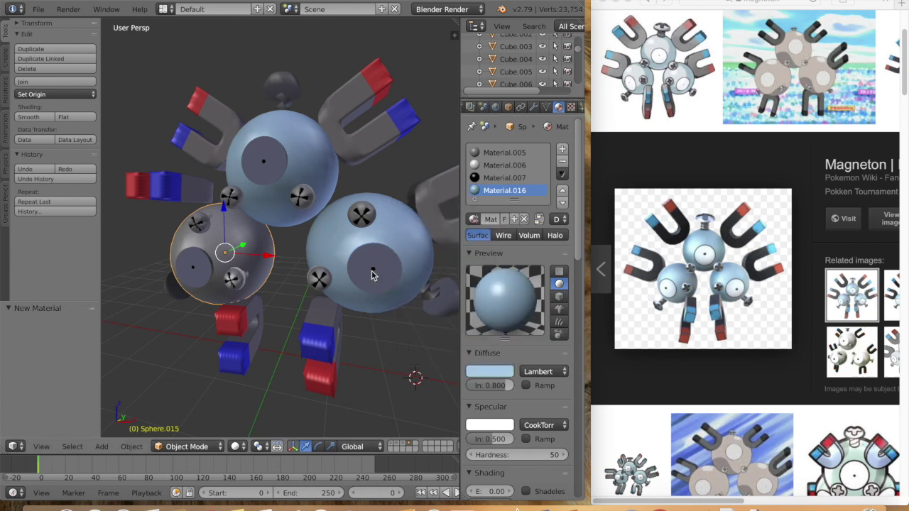
Step: Assign the light blue material to the left sphere's faces, leaving out its eye and pupil
key("Tab")
key("a")
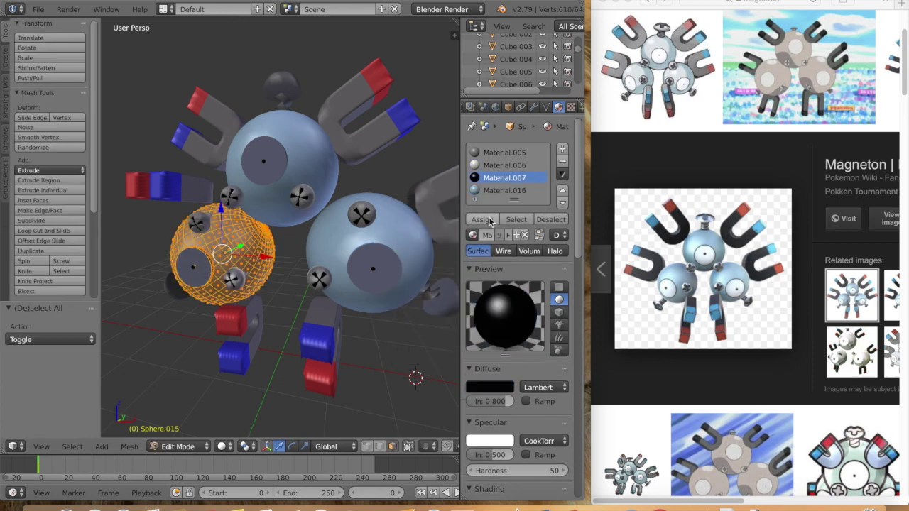
left_click(482, 220)
key("a")
left_click(44, 13)
key("Tab")
Step: Duplicate the checkered backdrop plane from the Magnemite scene in place and move the copy to layer 4
scroll(313, 226, "down", 3)
middle_click_drag(284, 225, 334, 223)
scroll(270, 317, "up", 2)
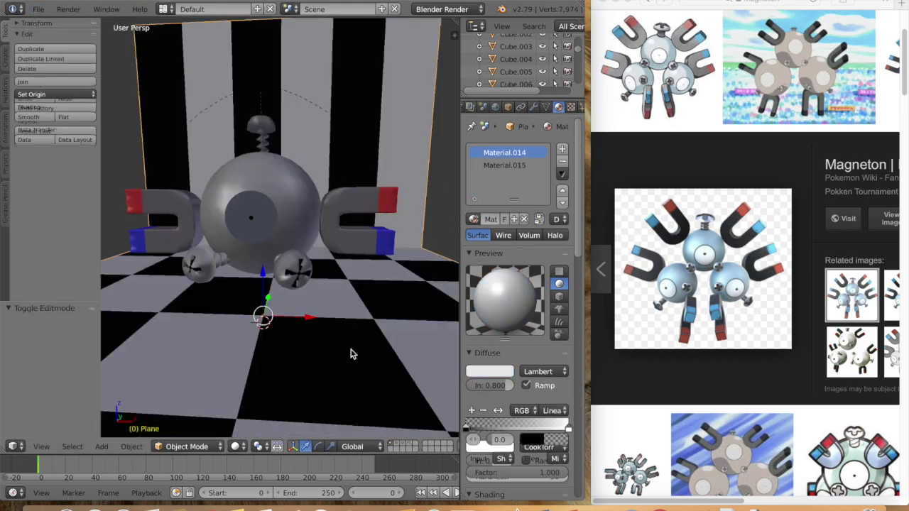
key("shift+d")
left_click(351, 349)
key("m")
left_click(477, 369)
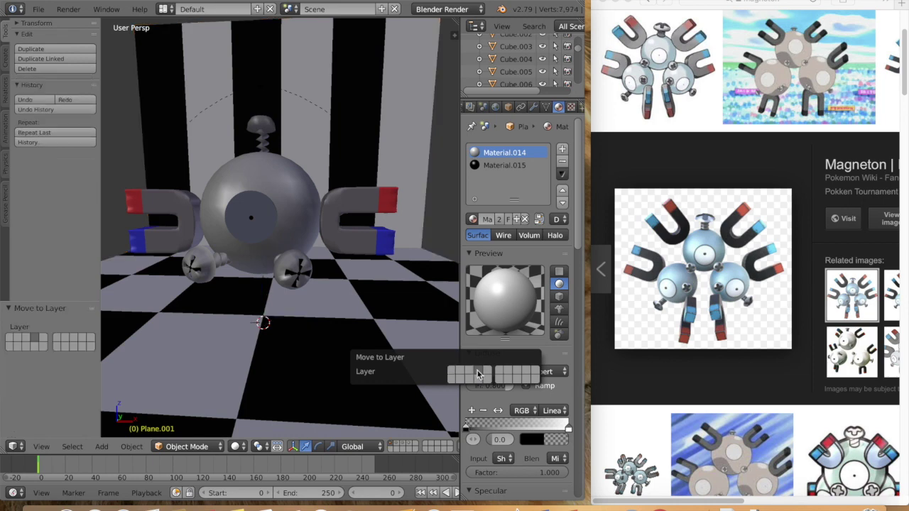
left_click(318, 395)
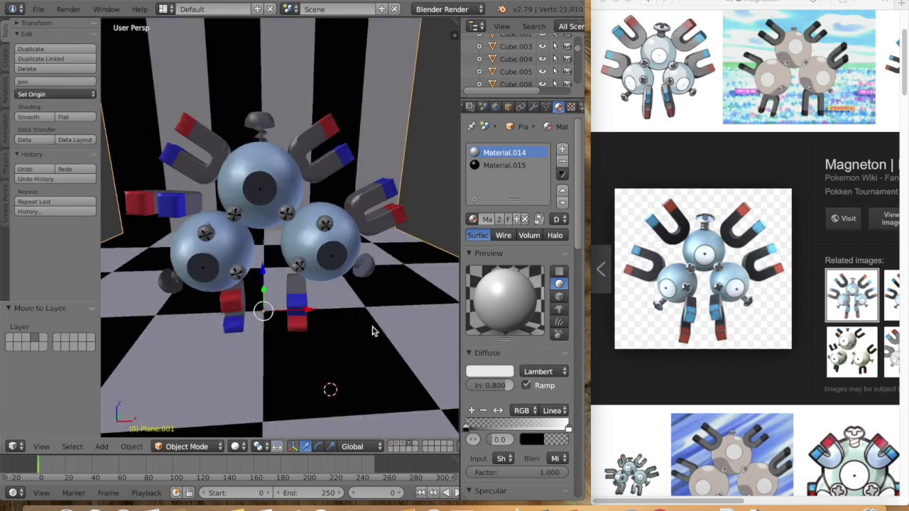
Step: Duplicate the Hemi lamp above the Magnemite in place, move the copy to layer 4, and save the file
scroll(372, 329, "down", 5)
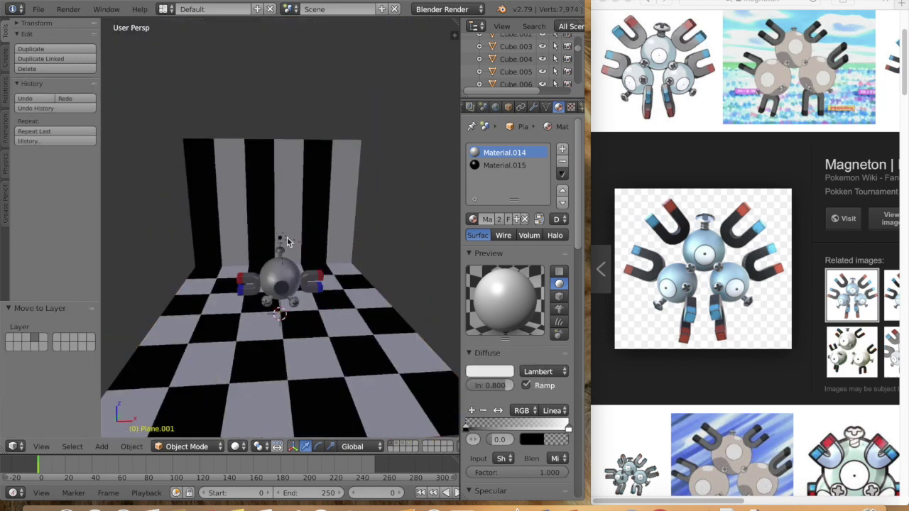
right_click(281, 238)
key("shift+d")
left_click(282, 240)
key("m")
left_click(408, 260)
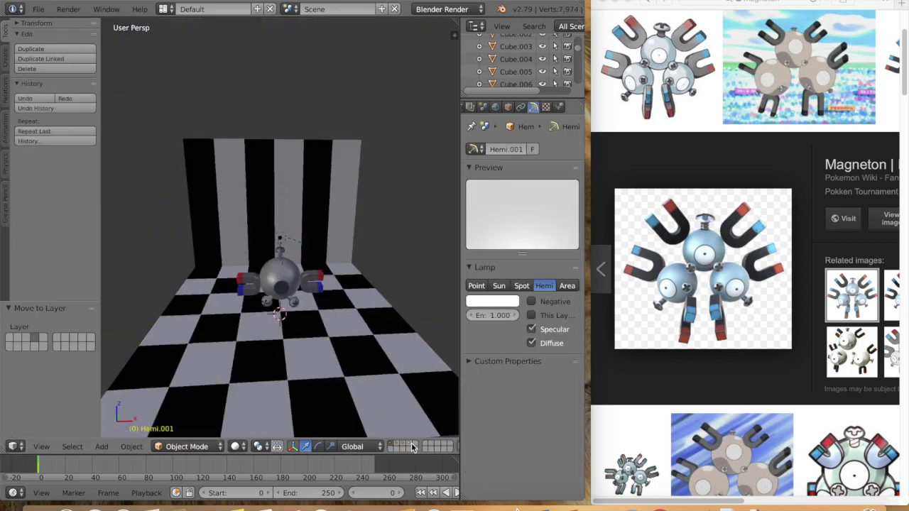
left_click(414, 444)
left_click(38, 9)
left_click(62, 105)
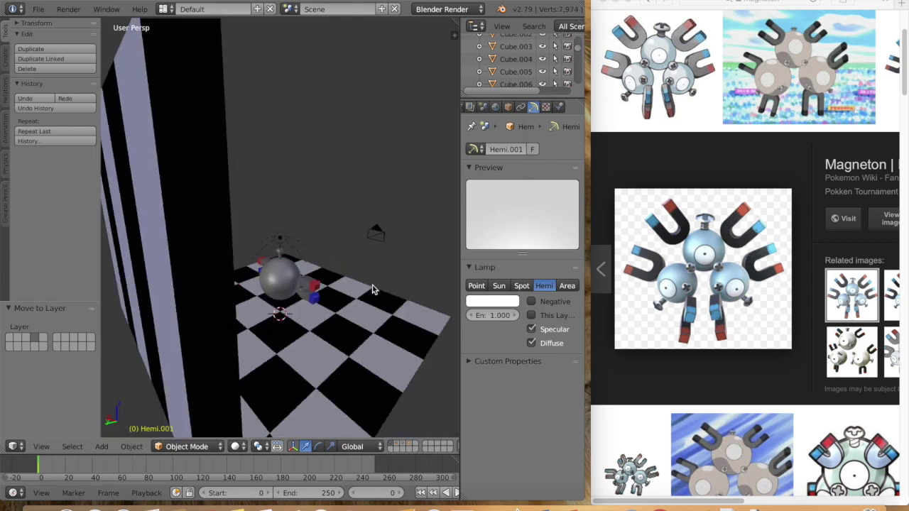
Step: Duplicate the Magnemite scene's camera in place and move the copy to layer 4
right_click(376, 234)
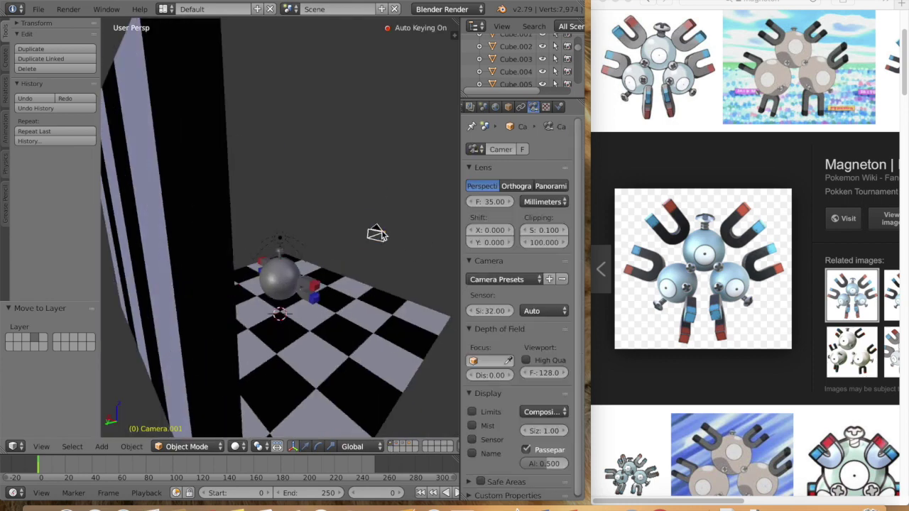
key("shift+d")
right_click(376, 233)
key("m")
left_click(517, 261)
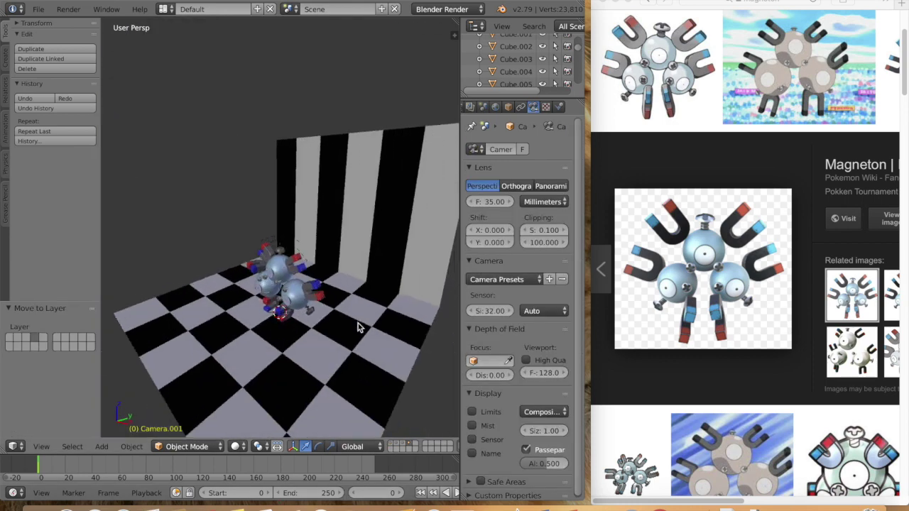
Step: Look through the duplicated camera at the Magneton with rendered viewport shading
key("KP_0")
key("shift+z")
left_click(38, 9)
left_click(38, 7)
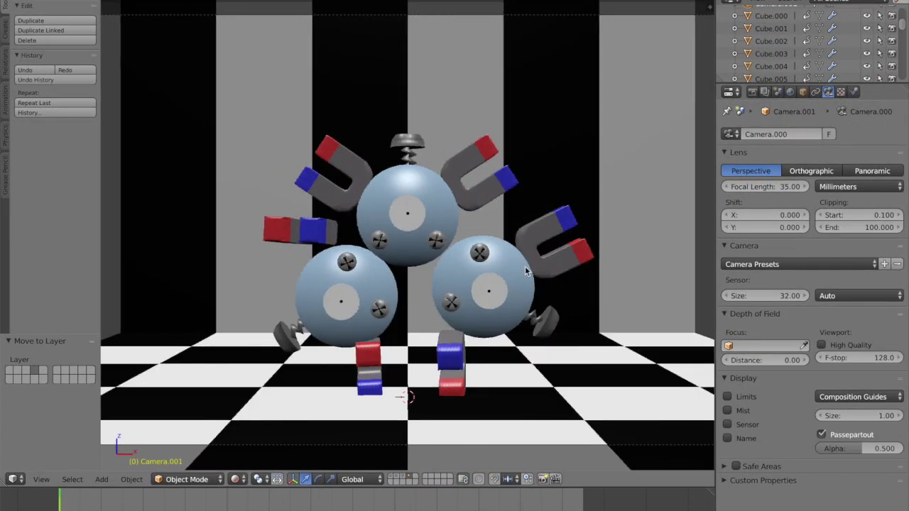
Step: Examine the finished Magneton scene from several angles and return to the camera view
middle_click_drag(525, 268, 498, 269)
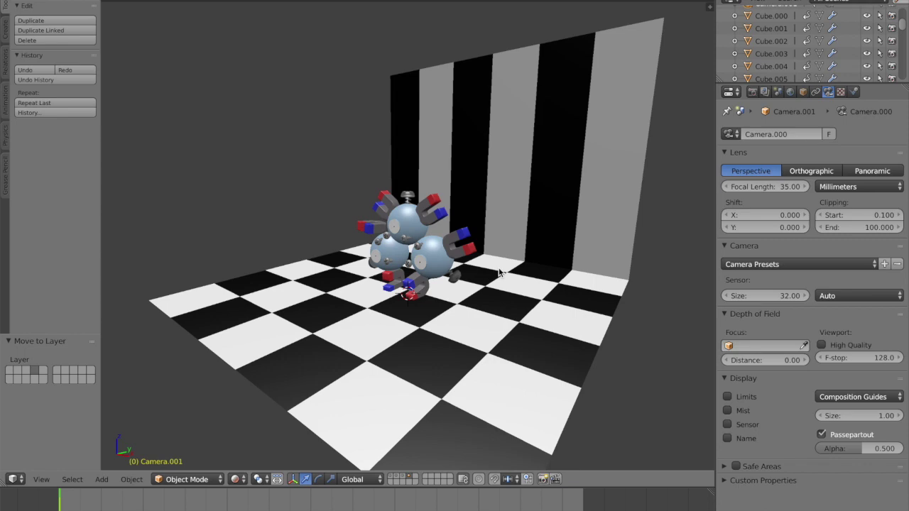
key("KP_4")
key("KP_4")
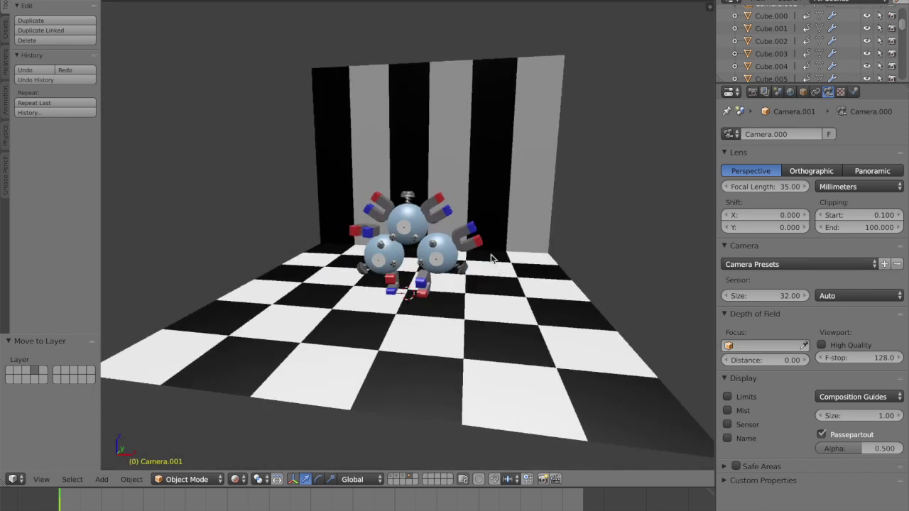
key("KP_4")
key("KP_4")
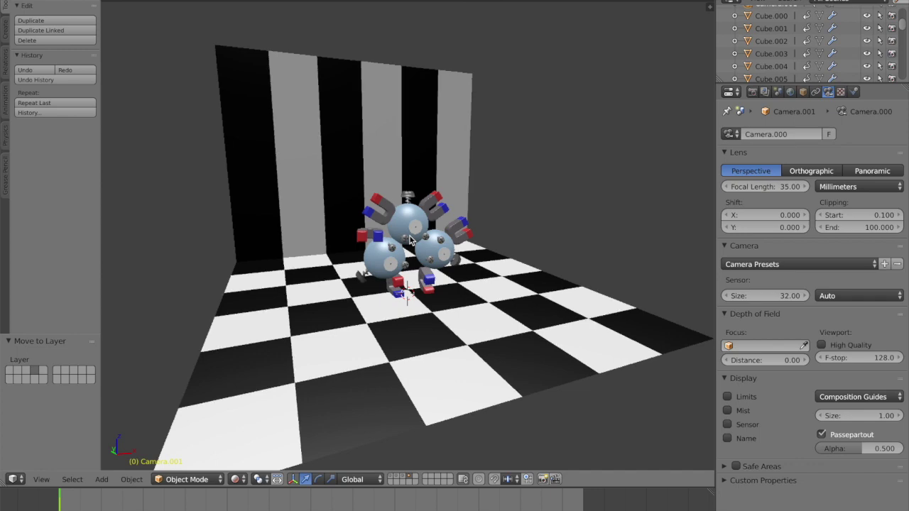
middle_click_drag(410, 240, 409, 241)
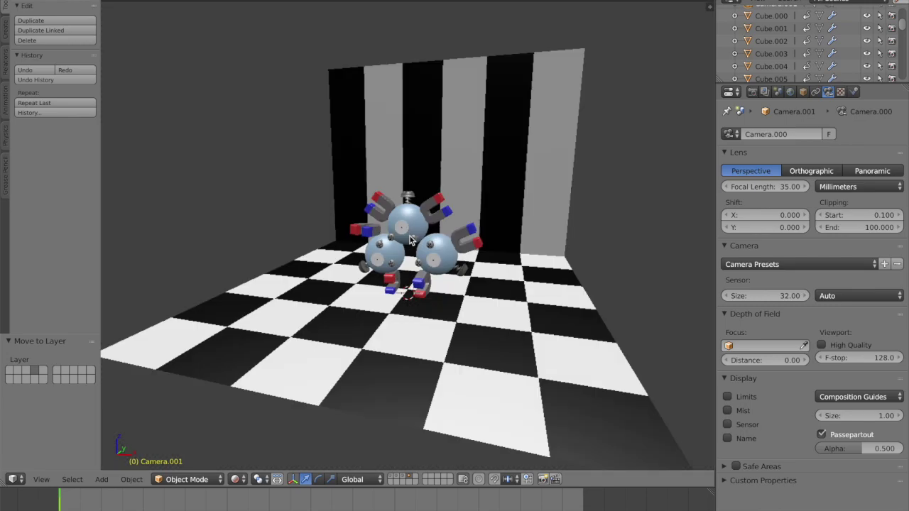
key("KP_0")
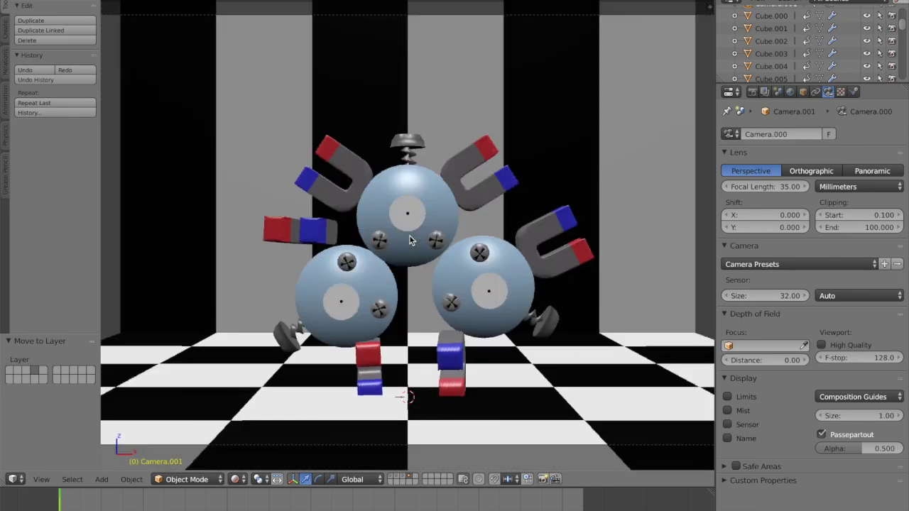